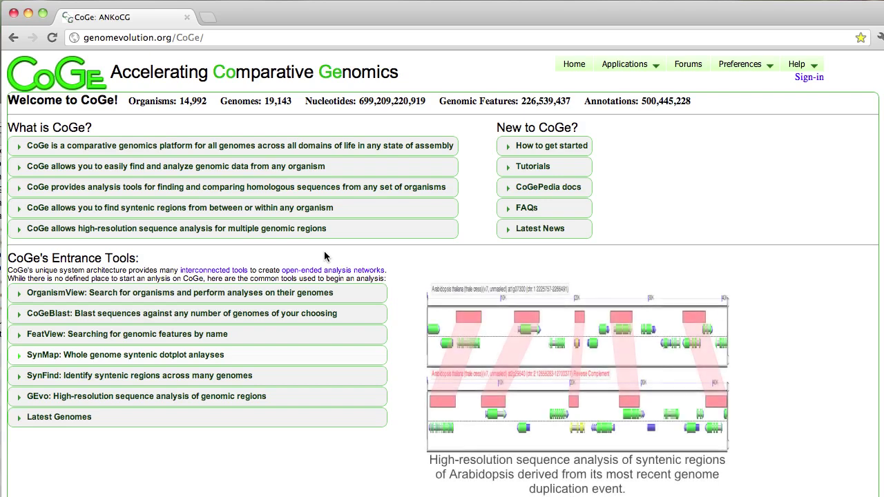
Step: Open 'SynMap: Whole genome syntenic dotplot analyses' from the CoGe Entrance Tools
click(136, 355)
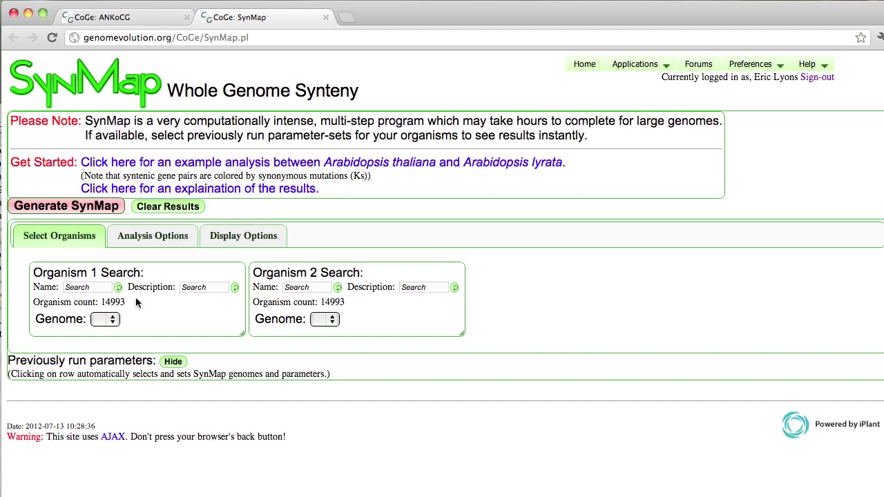
Step: Select E. coli K-12 MG1655 as organism 1, and E. coli BL21; DE3 (searched 'DE3') as organism 2
click(99, 289)
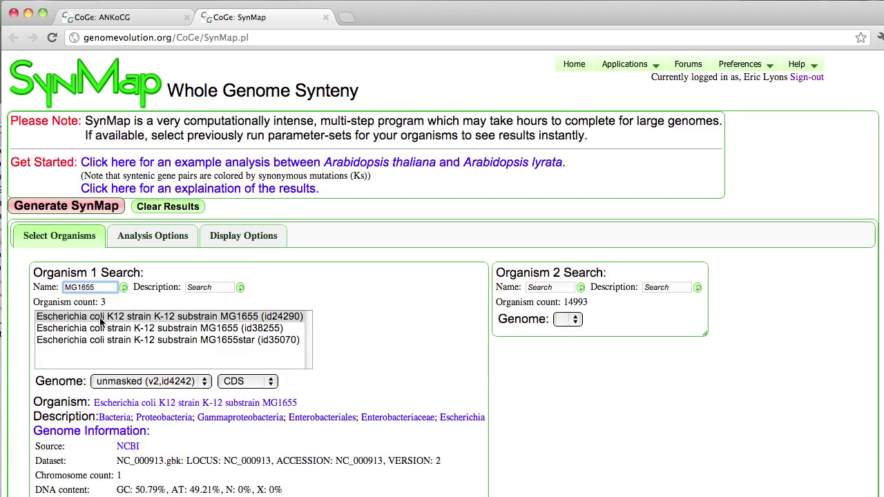
click(110, 290)
click(550, 290)
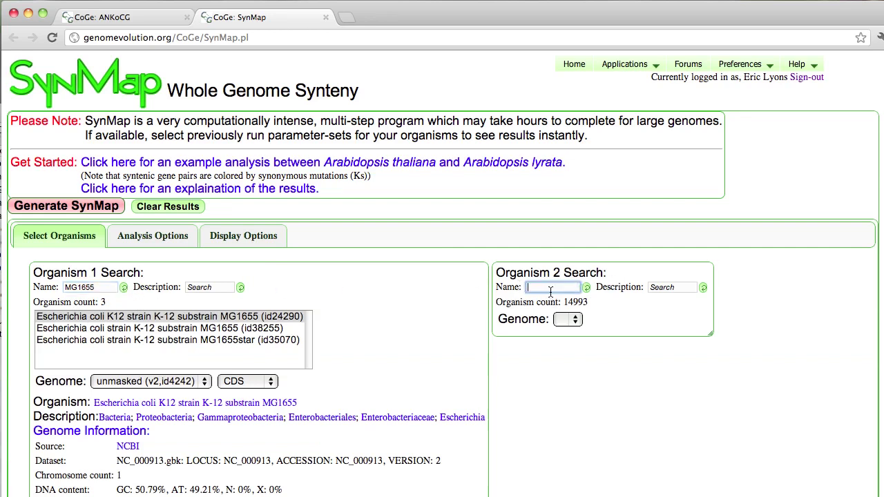
text(DE3)
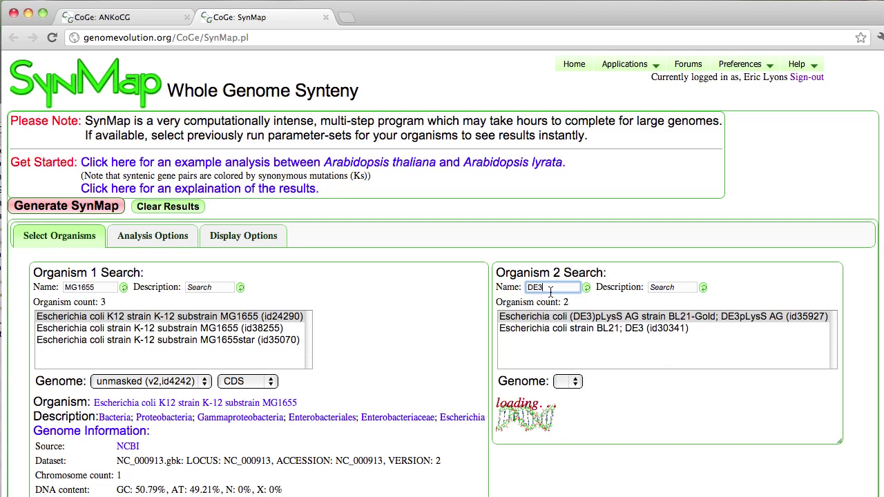
click(581, 330)
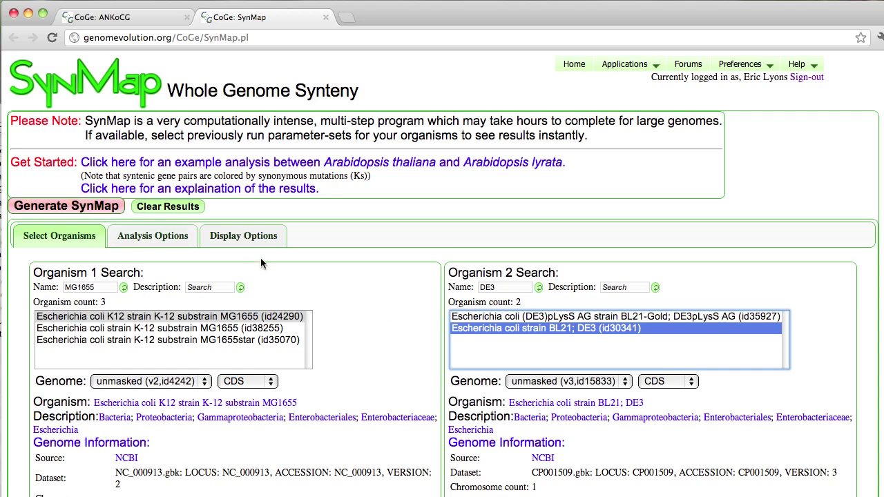
Step: Generate the MG1655 vs BL21 DE3 SynMap and scroll down to the resulting dot plot
click(76, 210)
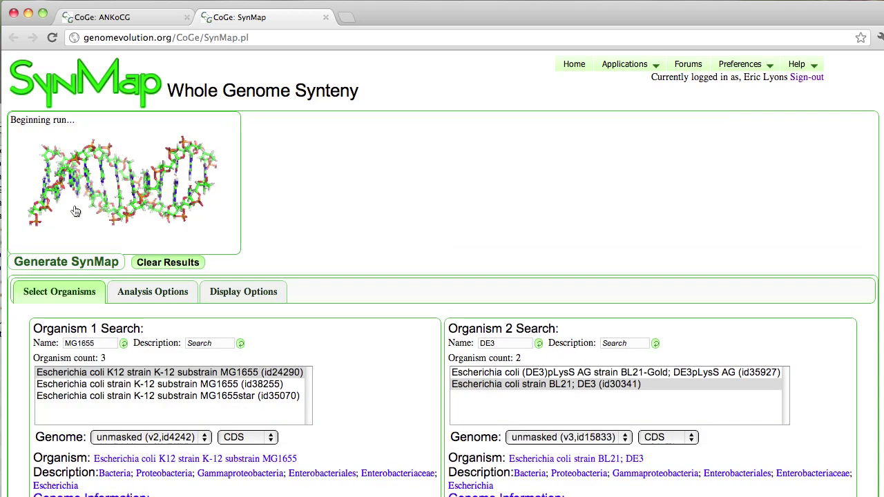
scroll(541, 286, down, 2)
scroll(541, 288, down, 1)
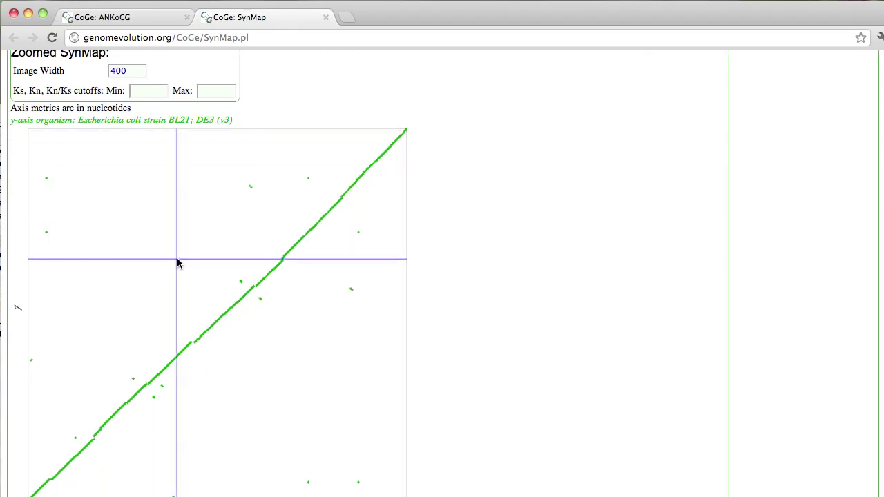
scroll(79, 392, down, 1)
scroll(83, 395, down, 2)
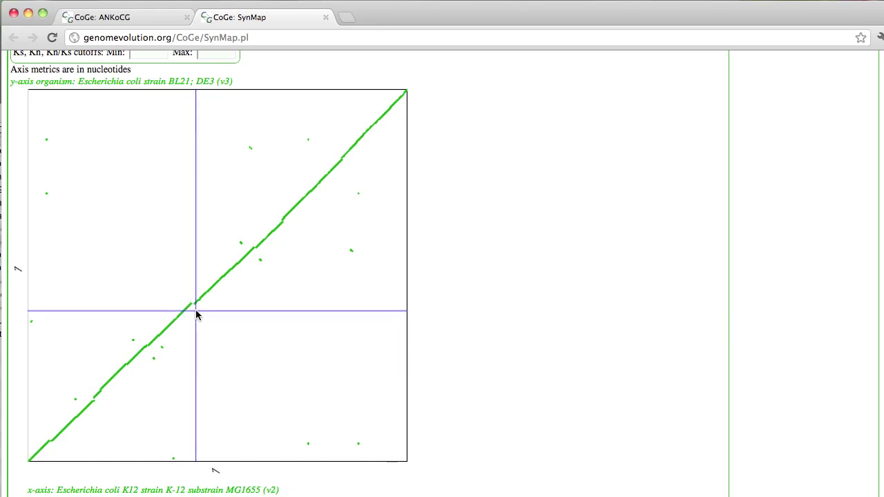
Step: Enlarge the dot plot and send the diagonal's uvrC gene pair to GEvo
click(193, 306)
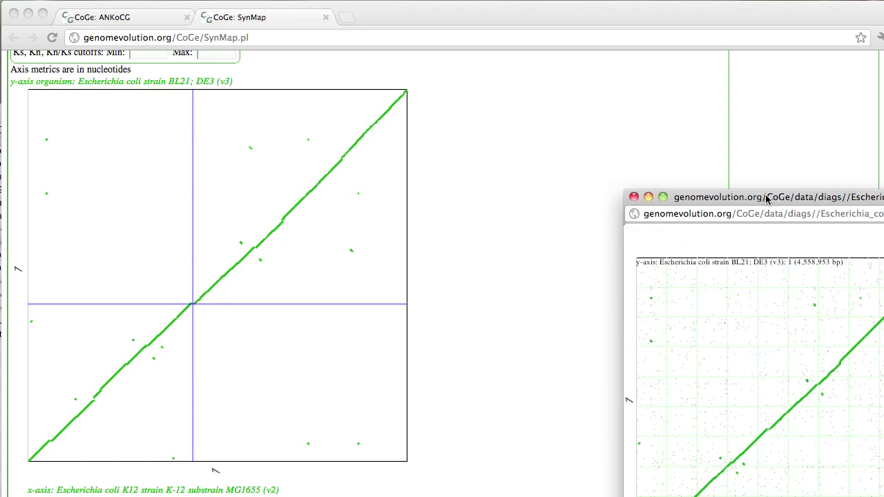
drag(736, 197, 231, 69)
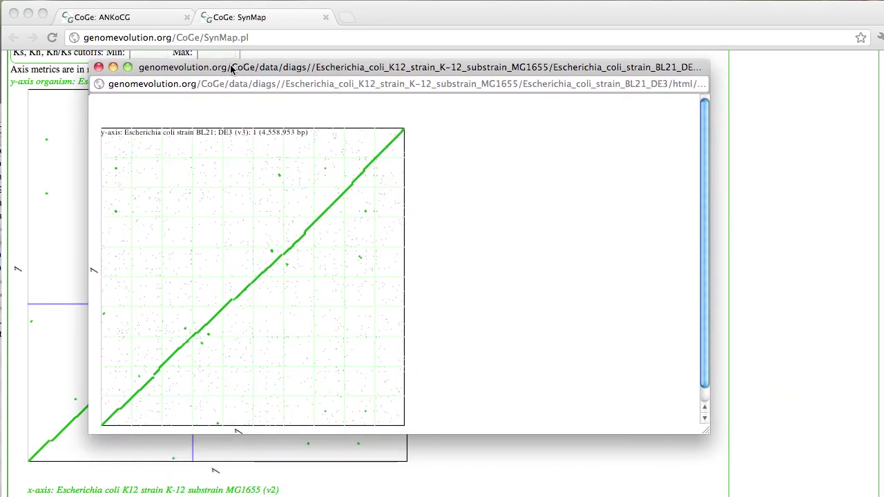
mouse_move(254, 262)
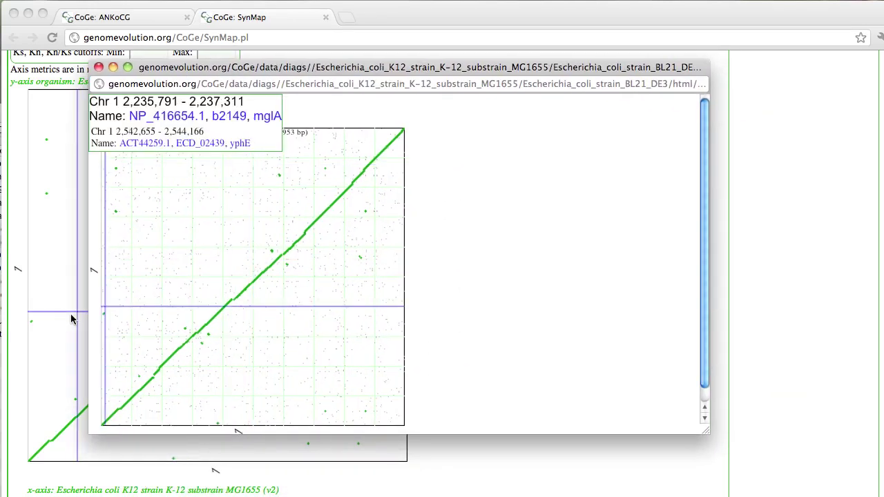
click(232, 302)
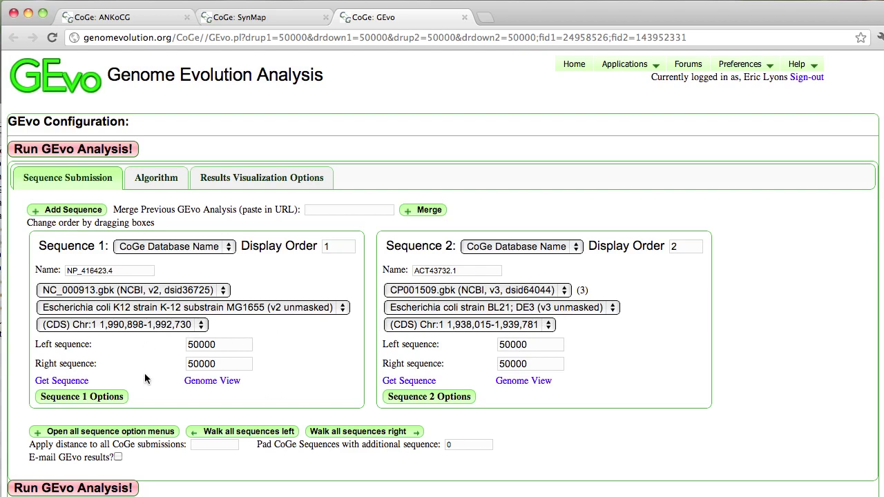
Step: Apply a 100000 bp flanking distance to all sequences and run the GEvo analysis
click(217, 344)
click(209, 445)
text(10000)
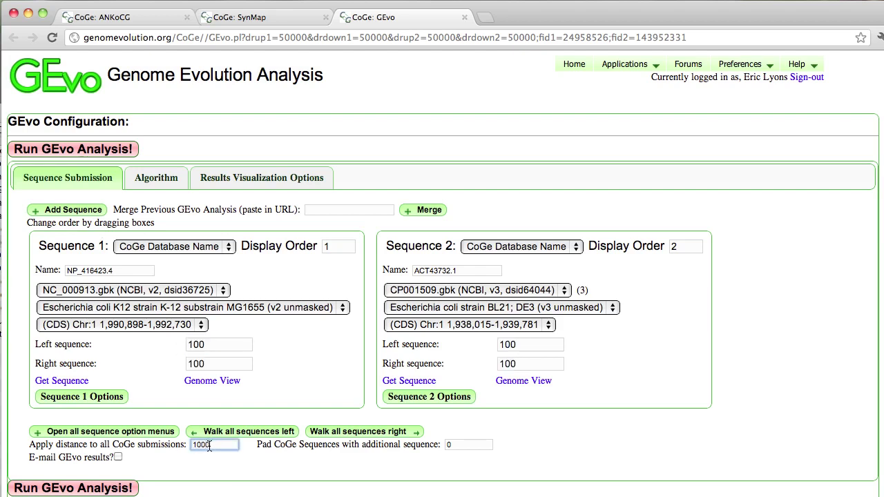
text(0)
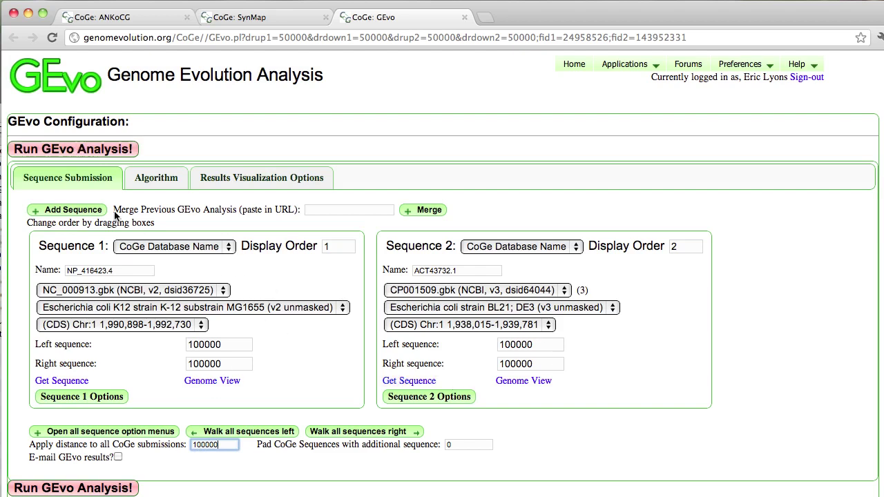
click(94, 151)
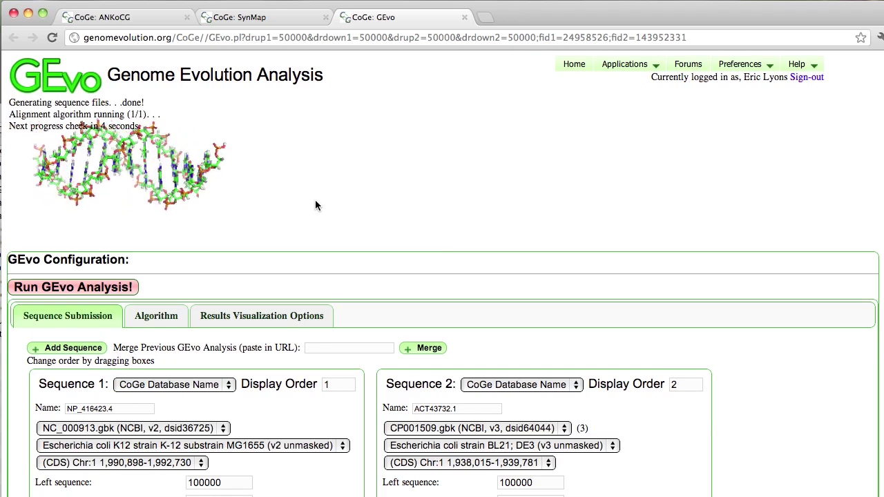
click(172, 315)
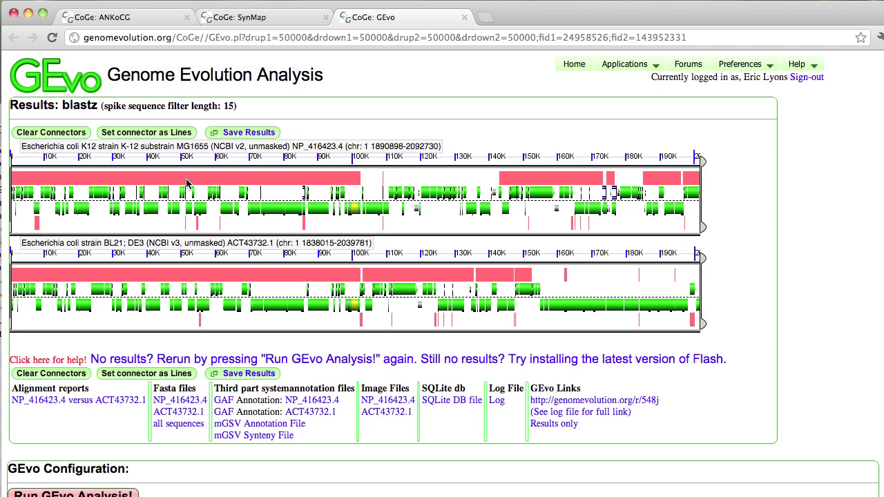
Step: Link matching HSP blocks across the tracks, including HSP 9, ending on HSP 26's details
click(177, 183)
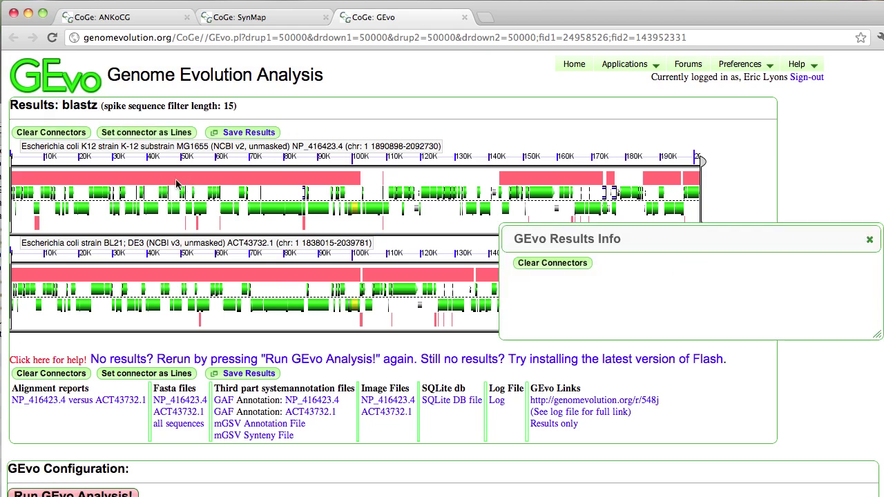
click(322, 184)
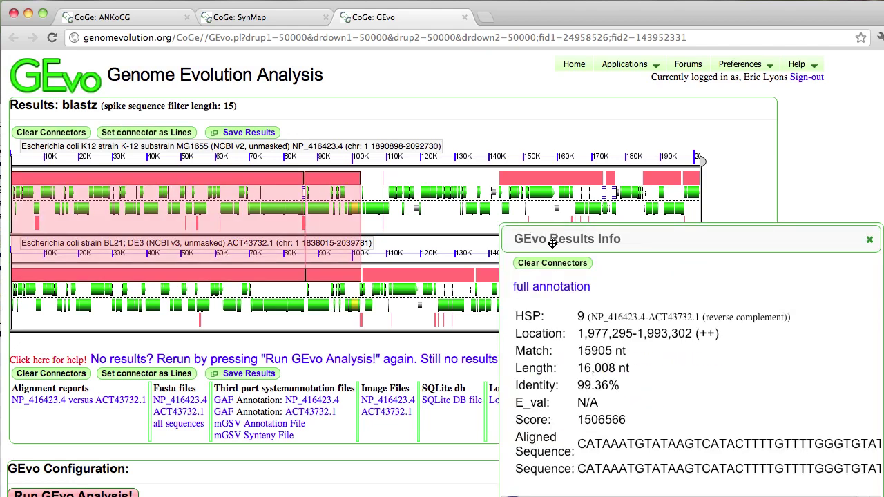
drag(552, 241, 295, 354)
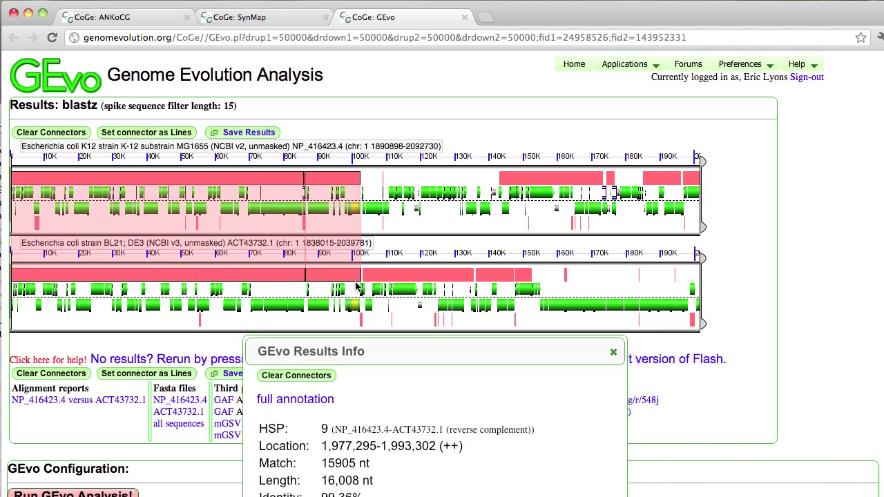
click(407, 275)
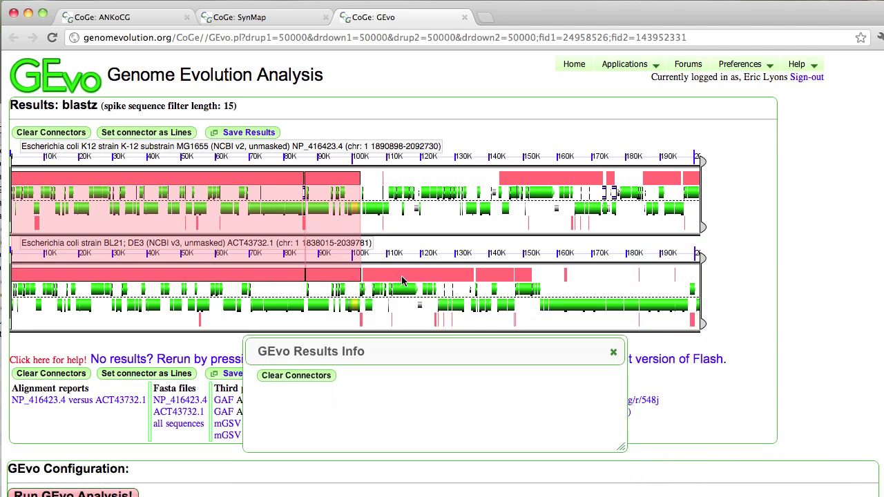
click(494, 276)
click(526, 279)
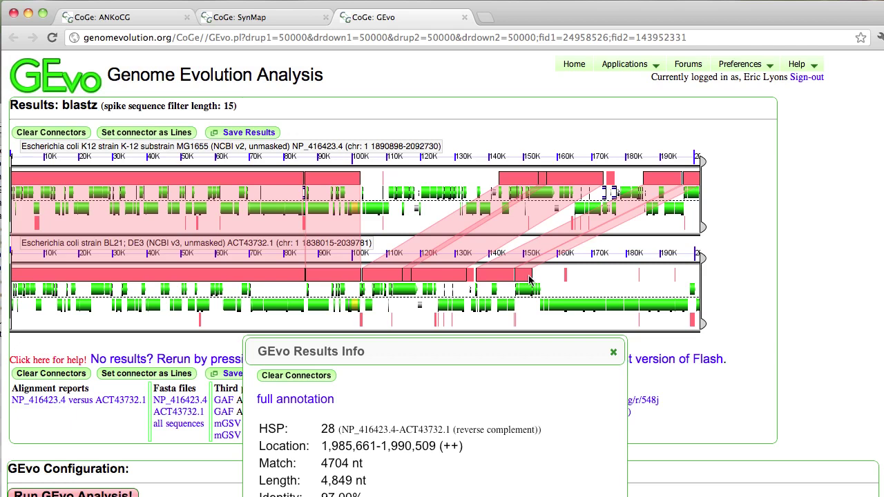
click(611, 183)
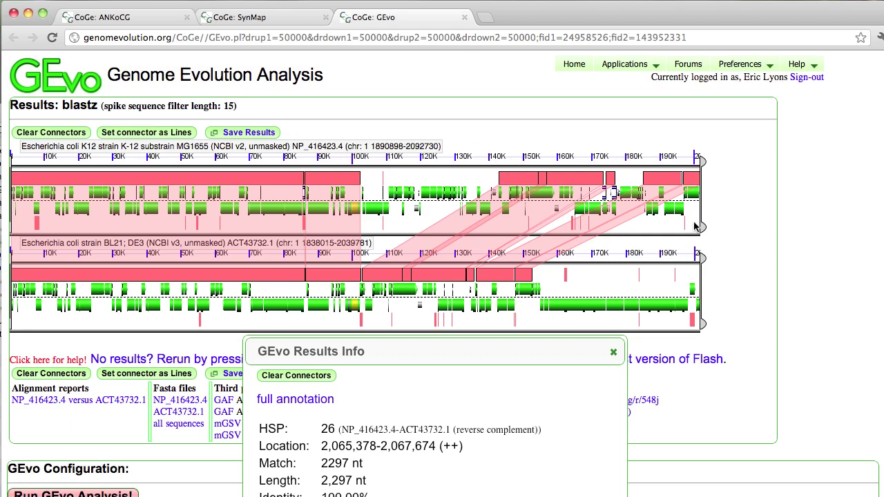
Step: Pull the upper K-12 track's end and start boundaries inward, then close the HSP details panel
drag(704, 230, 503, 220)
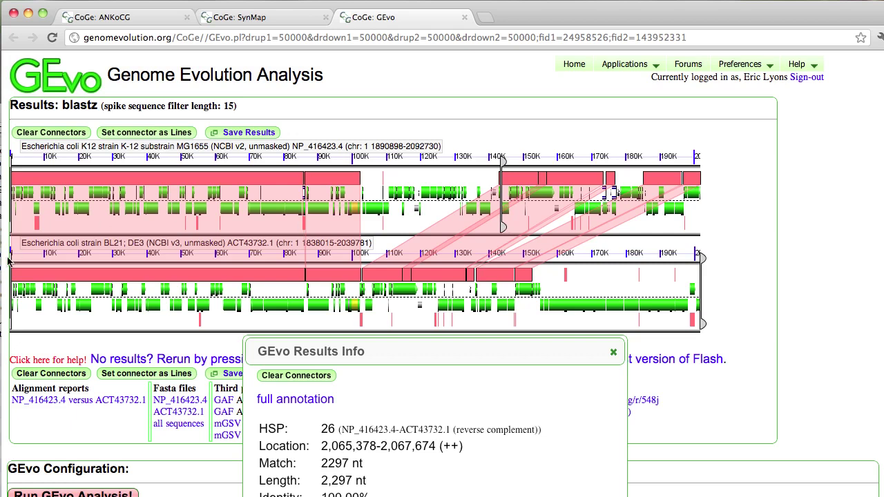
drag(13, 229, 358, 233)
scroll(206, 274, down, 5)
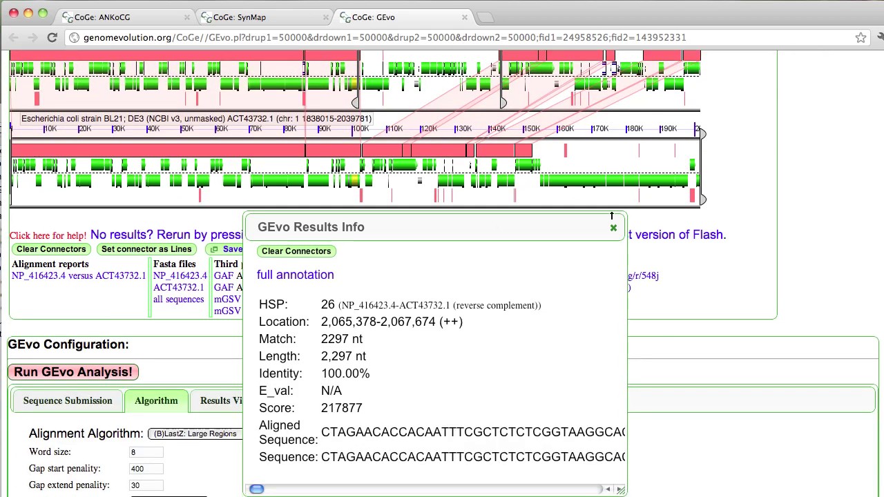
click(610, 230)
Step: Show the DNA sequence of NP_416423.4 from the sequence submission settings
scroll(87, 265, down, 4)
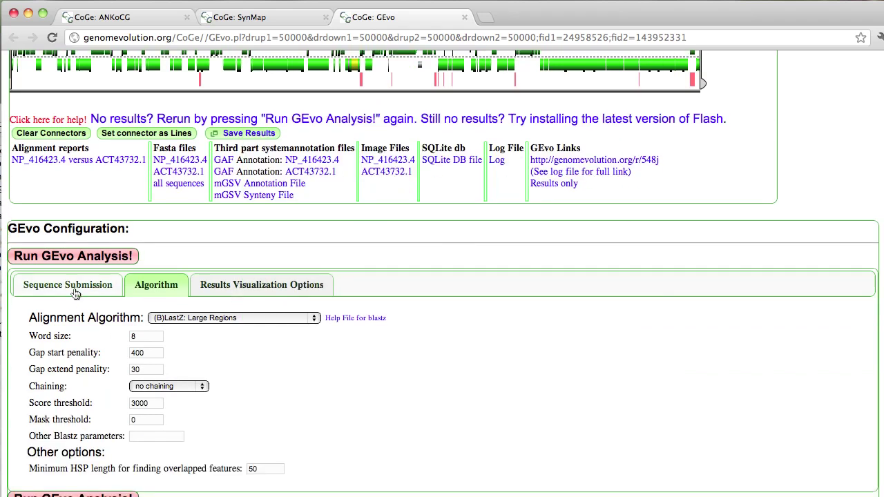
click(73, 289)
scroll(184, 295, down, 5)
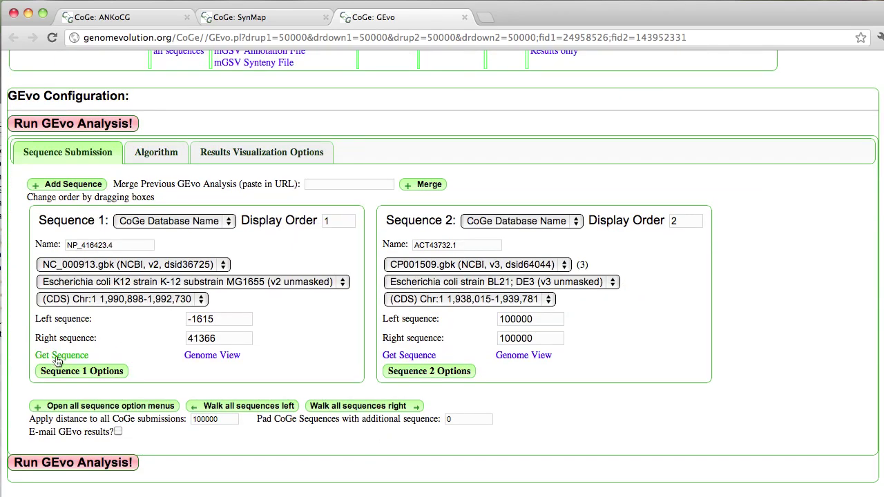
click(58, 357)
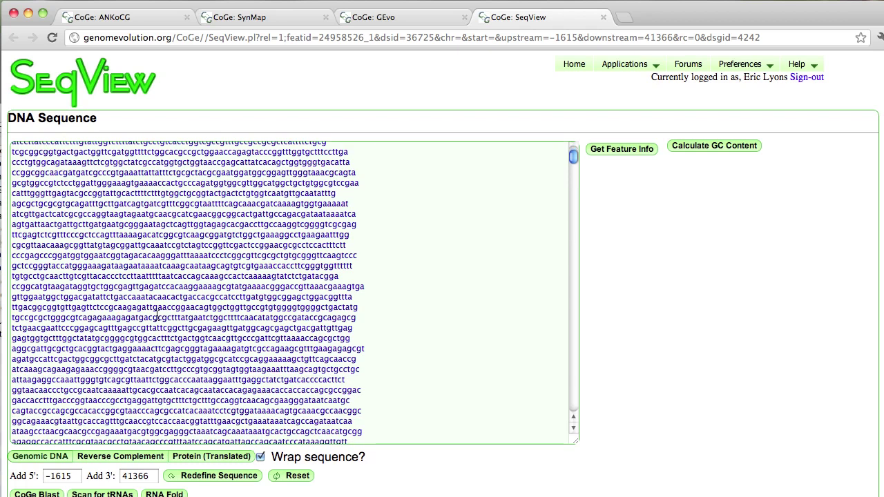
Step: Extract the region's CDS features into a new FeatList
scroll(628, 293, down, 2)
scroll(627, 294, down, 3)
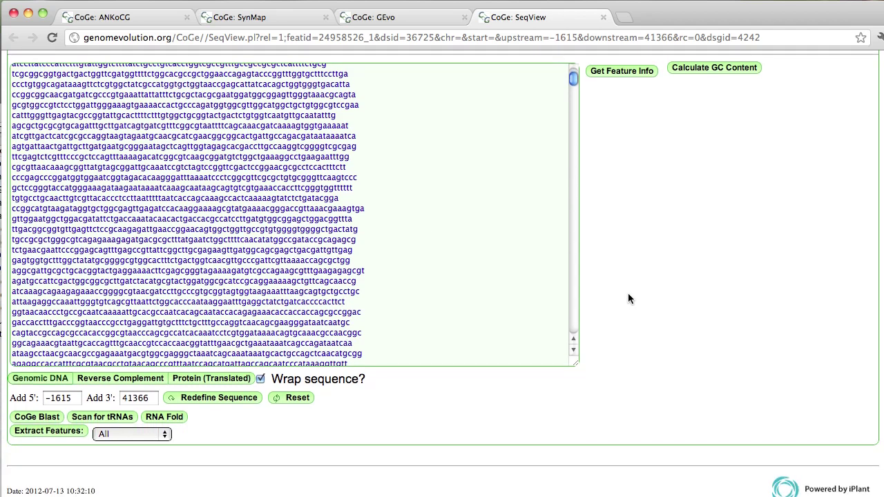
click(145, 433)
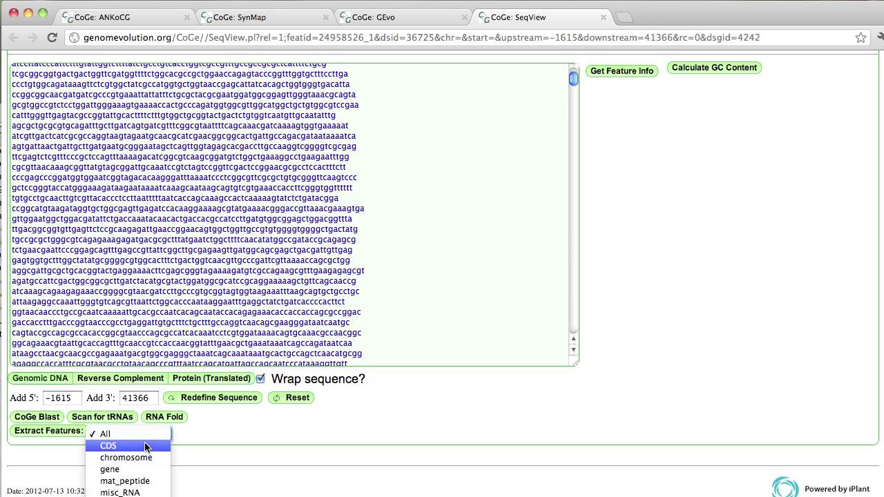
click(145, 447)
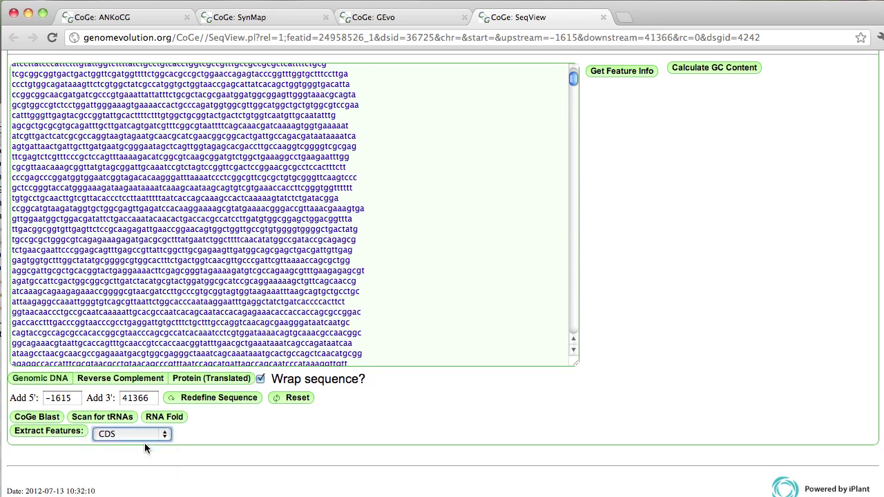
click(74, 435)
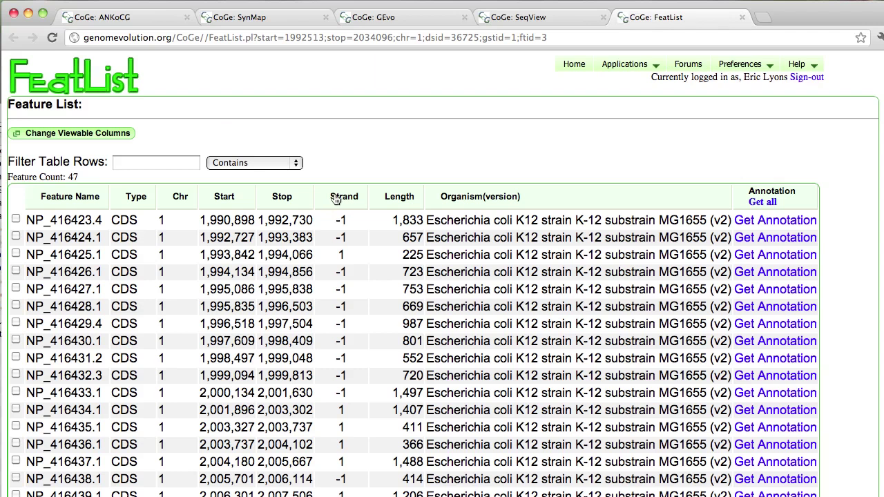
Step: Load all annotations in the FeatList, showing uvrC details for NP_416423.4
scroll(345, 336, down, 3)
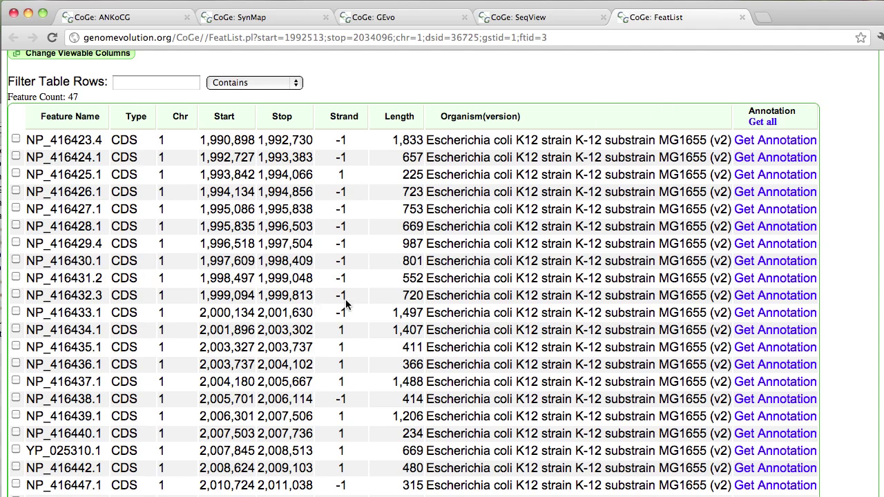
scroll(276, 311, down, 3)
scroll(156, 291, up, 5)
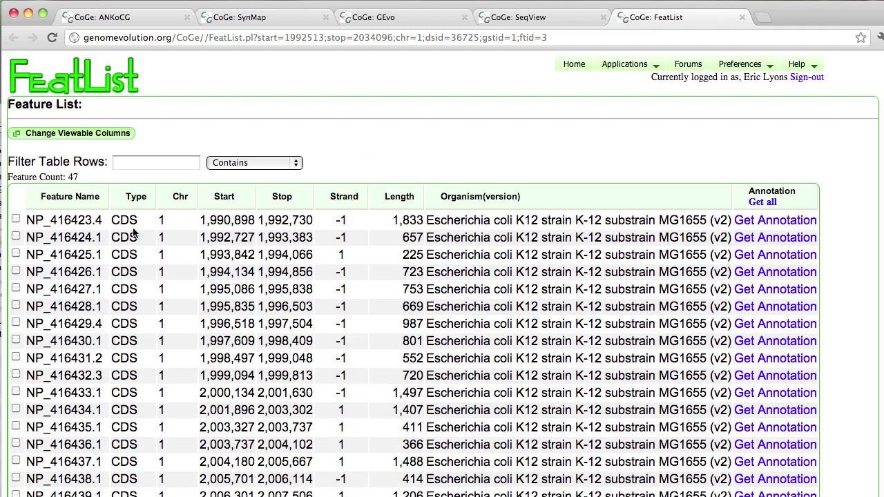
click(768, 203)
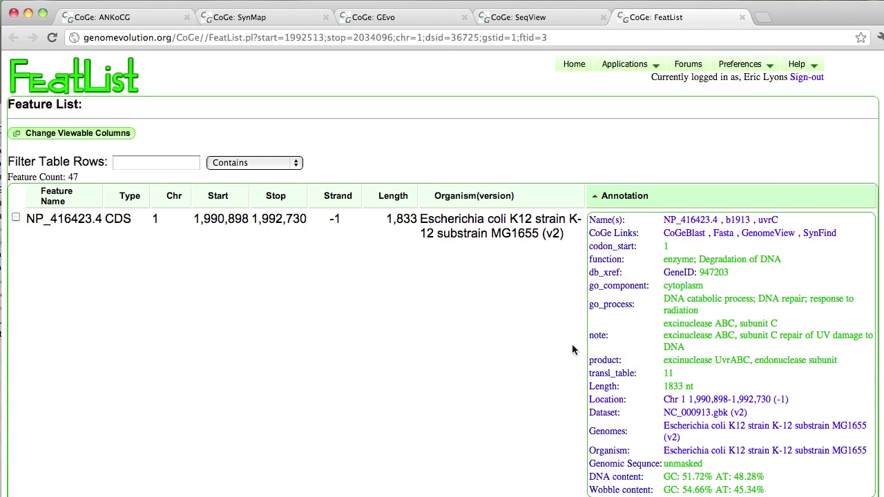
Step: Filter table rows by 'produc' and review the 47 CDS product annotations, including flagellar proteins
click(177, 166)
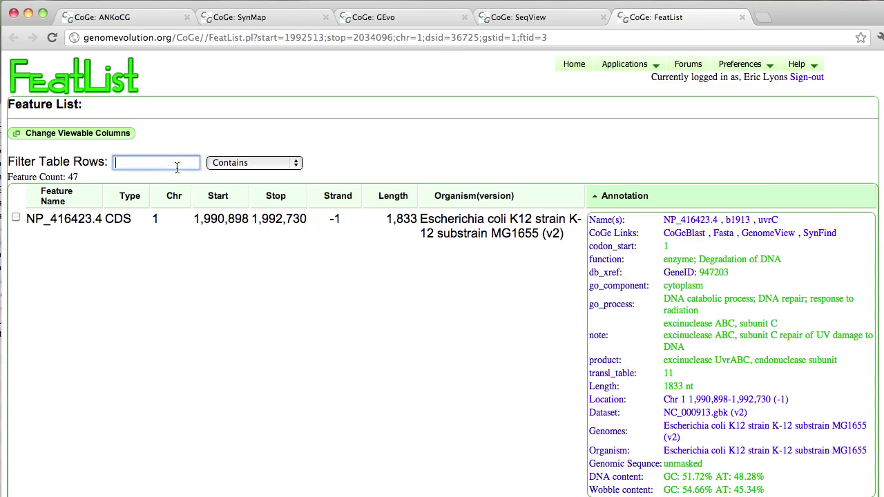
text(product)
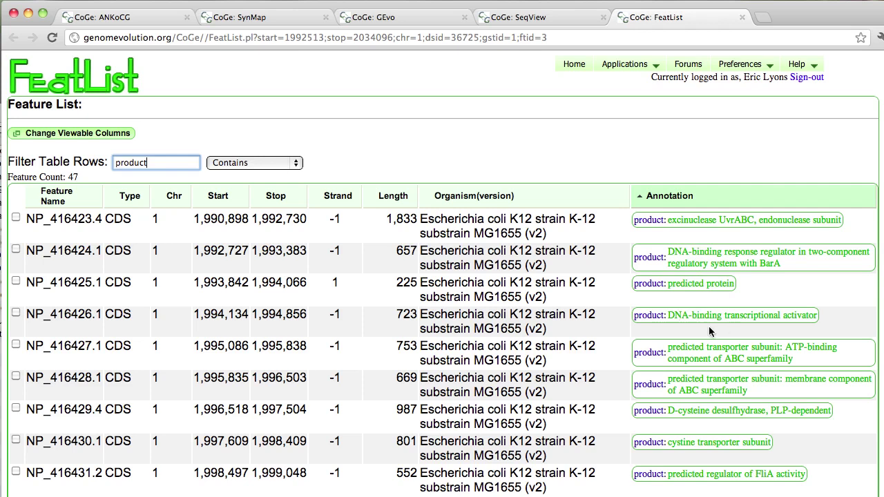
scroll(709, 327, down, 2)
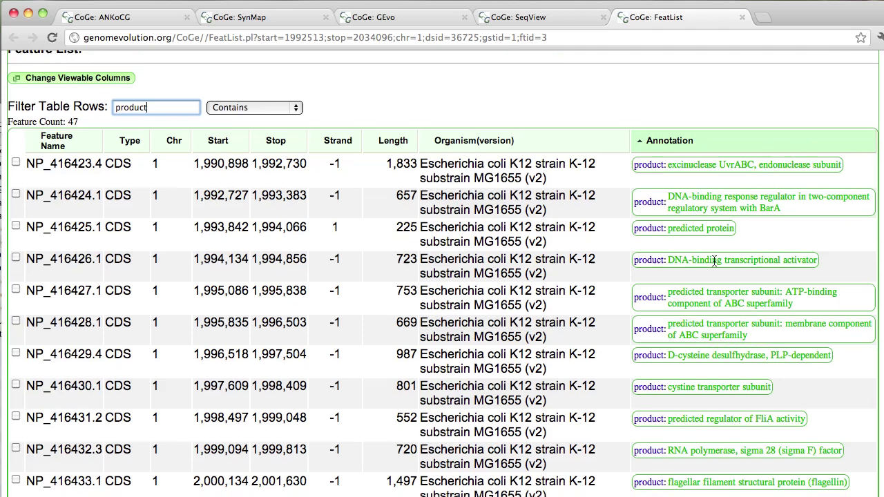
scroll(712, 259, down, 4)
scroll(712, 259, down, 6)
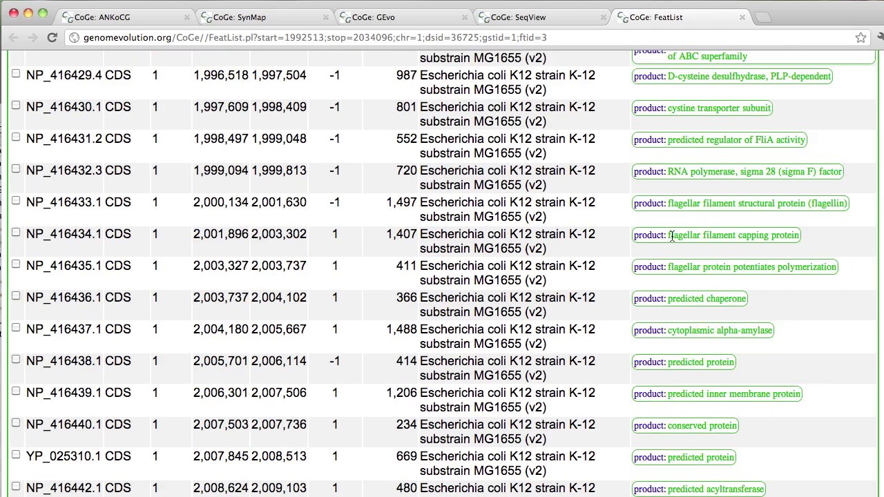
scroll(671, 236, down, 6)
scroll(687, 219, down, 3)
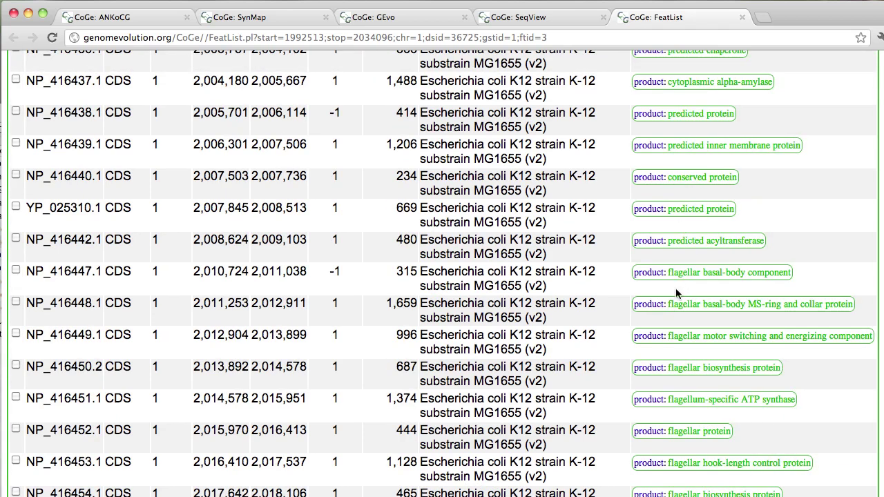
scroll(674, 260, down, 5)
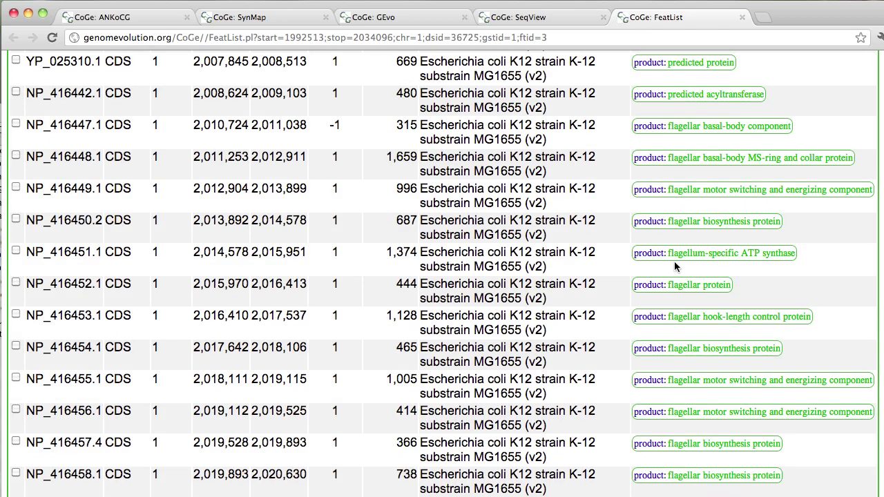
scroll(674, 261, down, 7)
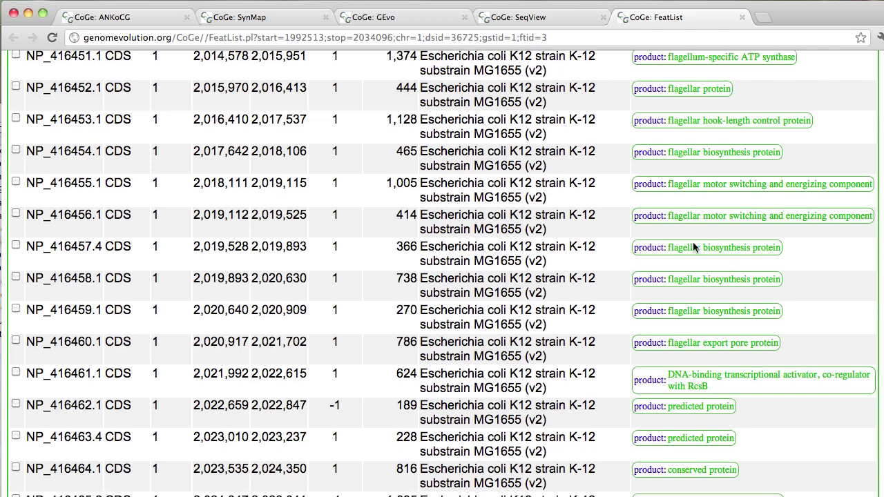
scroll(693, 245, down, 3)
scroll(693, 252, down, 7)
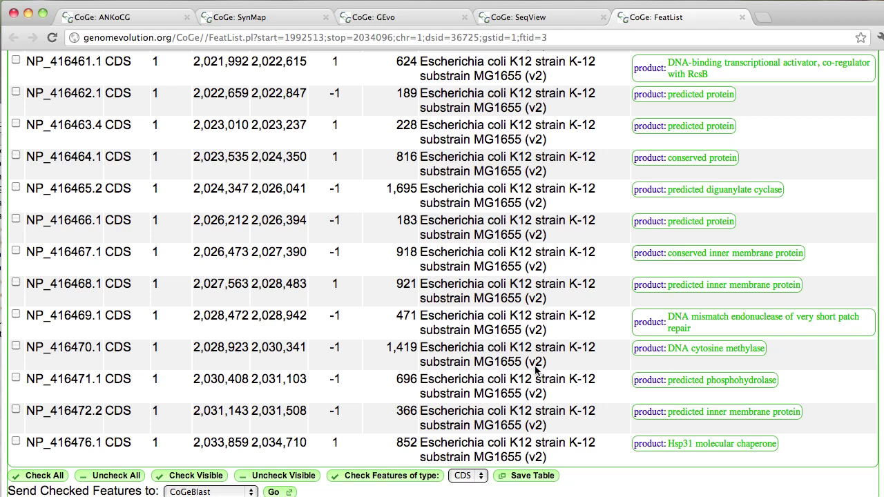
scroll(518, 380, up, 20)
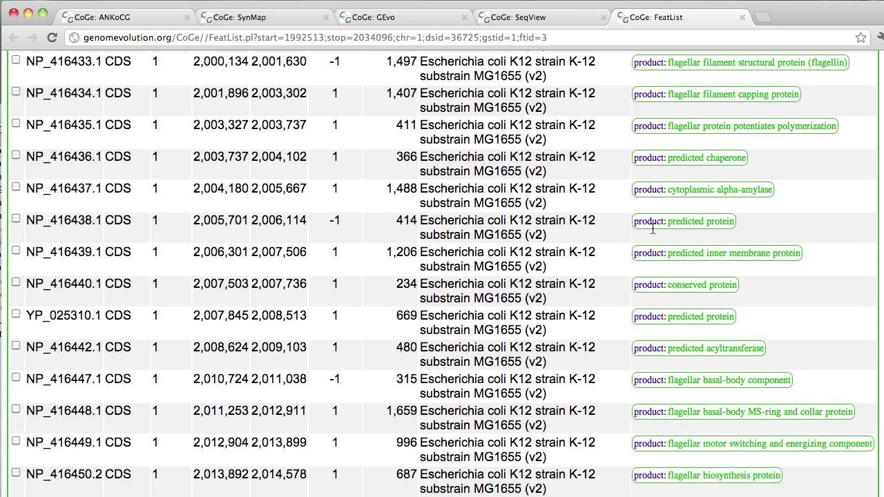
scroll(630, 252, up, 10)
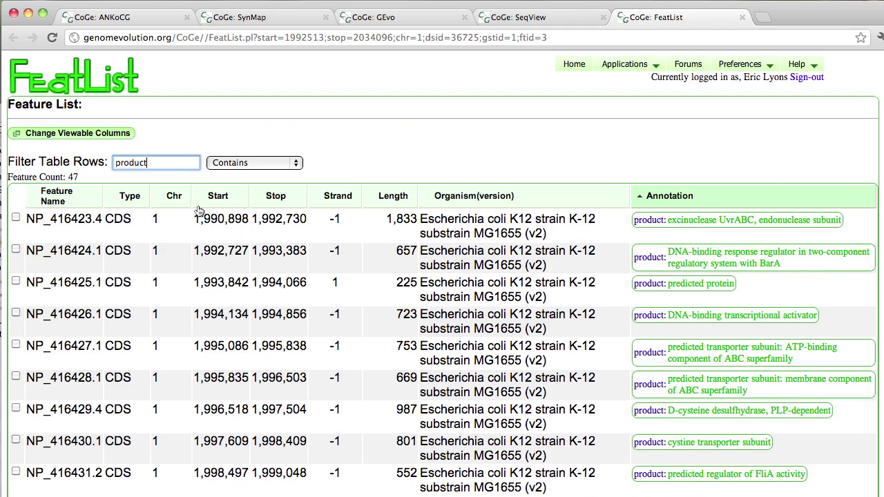
Step: Clear the product filter, show NP_416423.4's uvrC FASTA and protein translation, then return to SeqView
double_click(163, 168)
key(BackSpace)
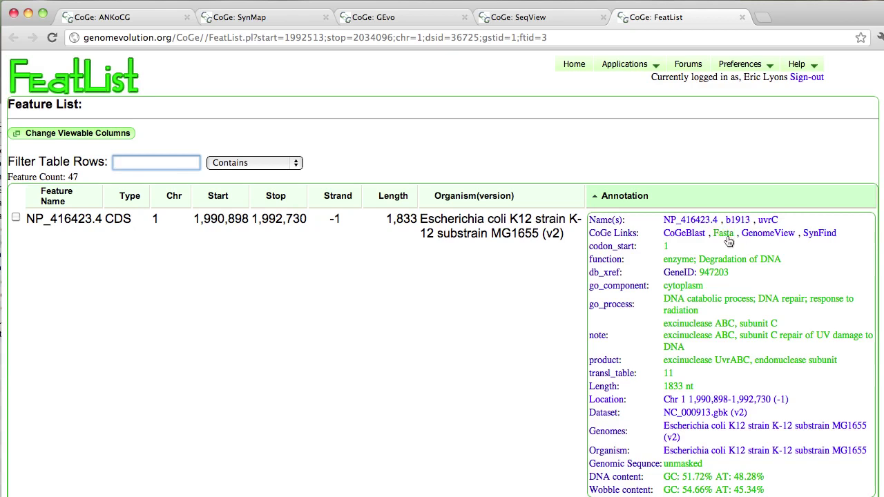
click(724, 234)
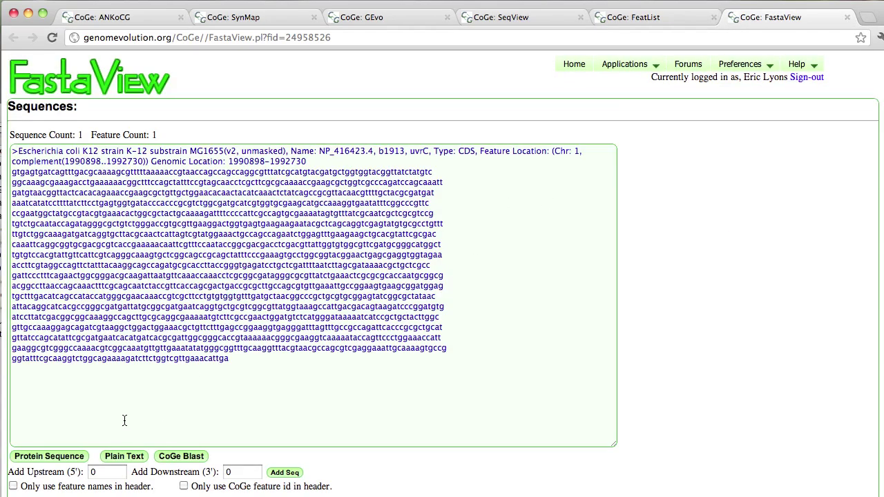
click(69, 457)
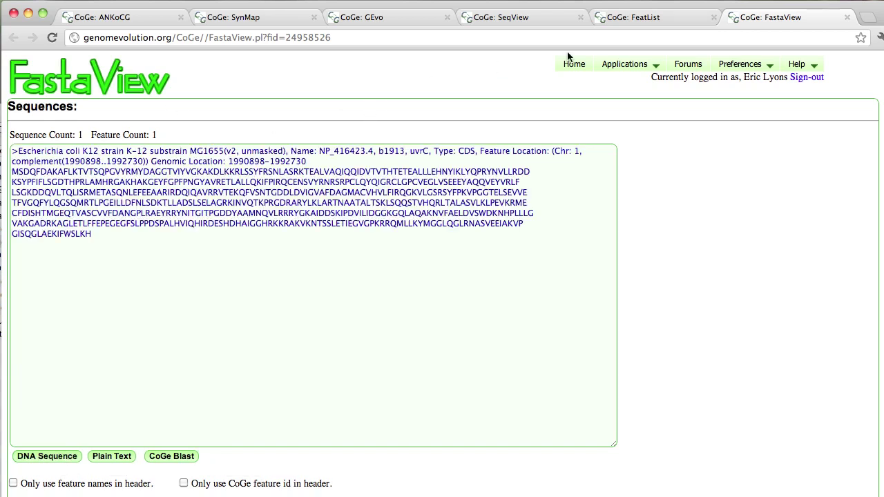
click(636, 18)
click(505, 19)
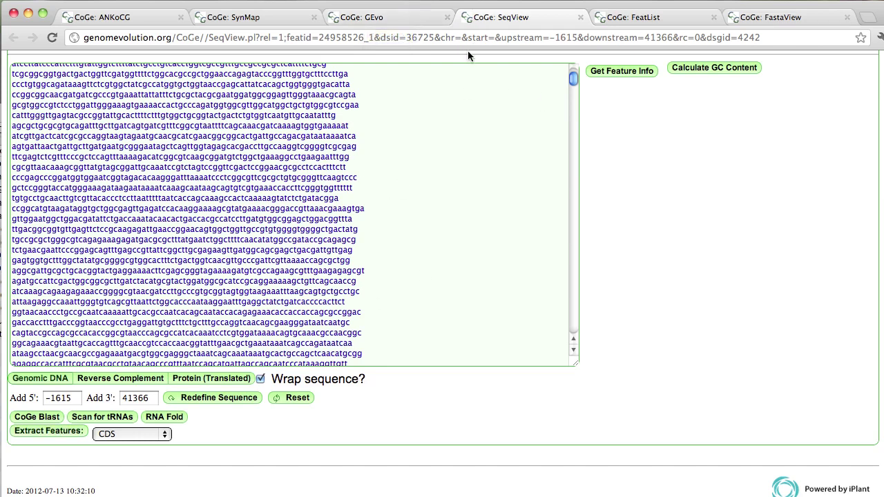
Step: Select the sequence view's page address and bring up the GEvo comparison results
double_click(212, 40)
click(211, 40)
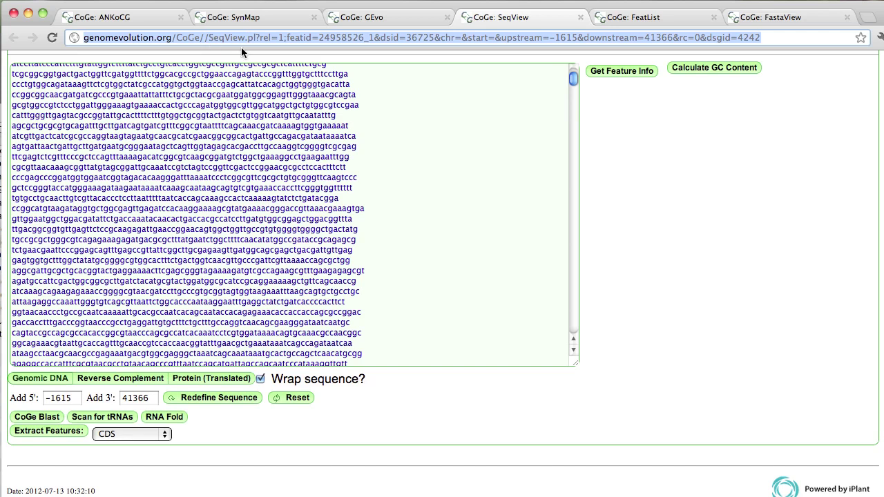
click(388, 18)
scroll(320, 196, up, 4)
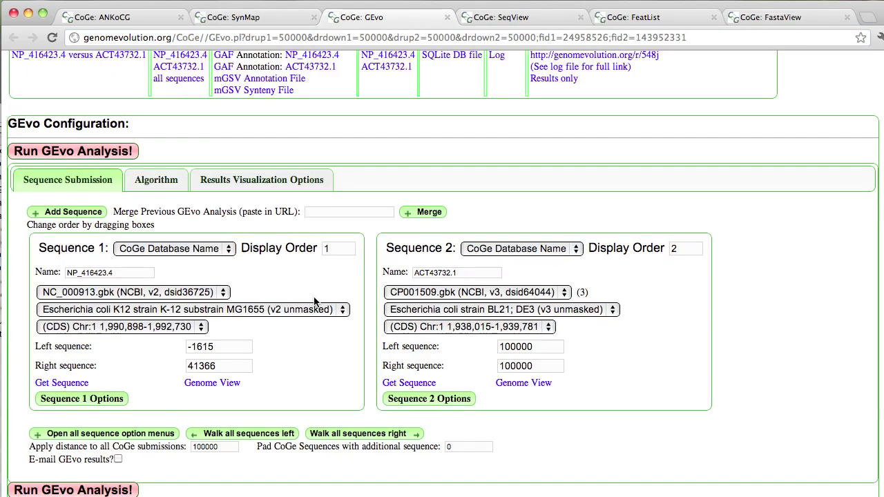
Step: Scroll through the SynMap dot plot, then return to the GEvo MG1655 versus BL21 DE3 results
click(274, 15)
scroll(335, 276, down, 5)
scroll(362, 393, down, 1)
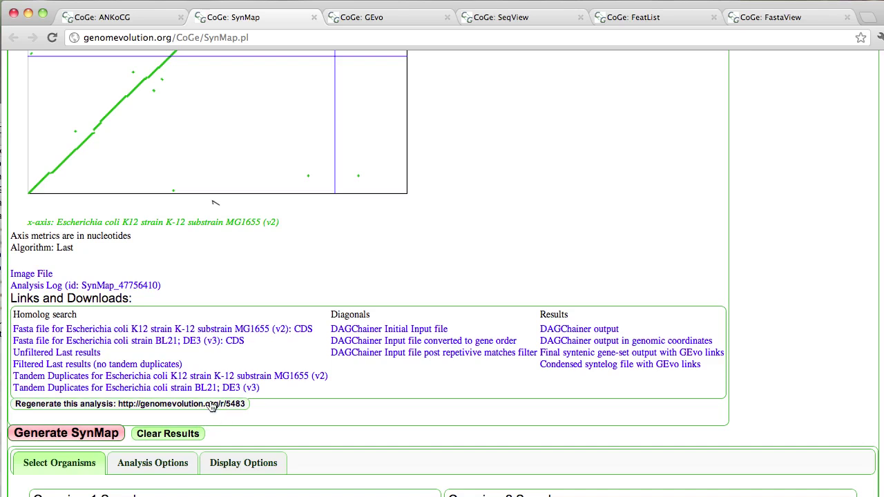
click(378, 20)
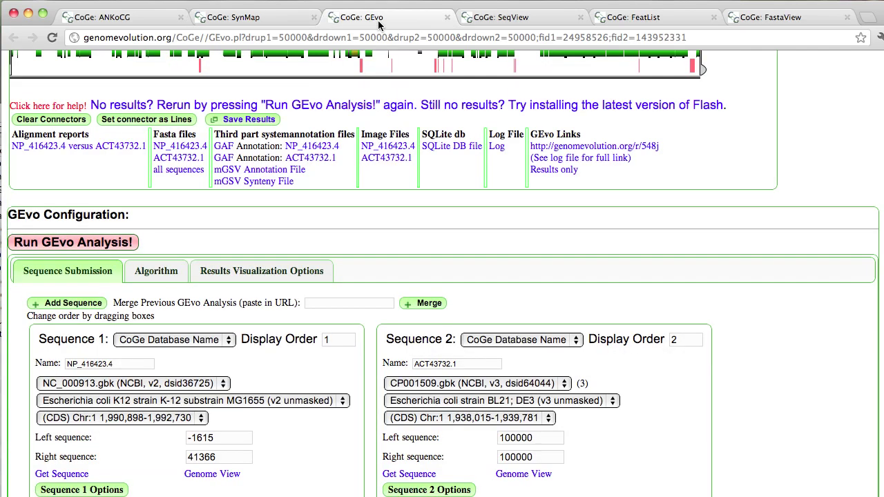